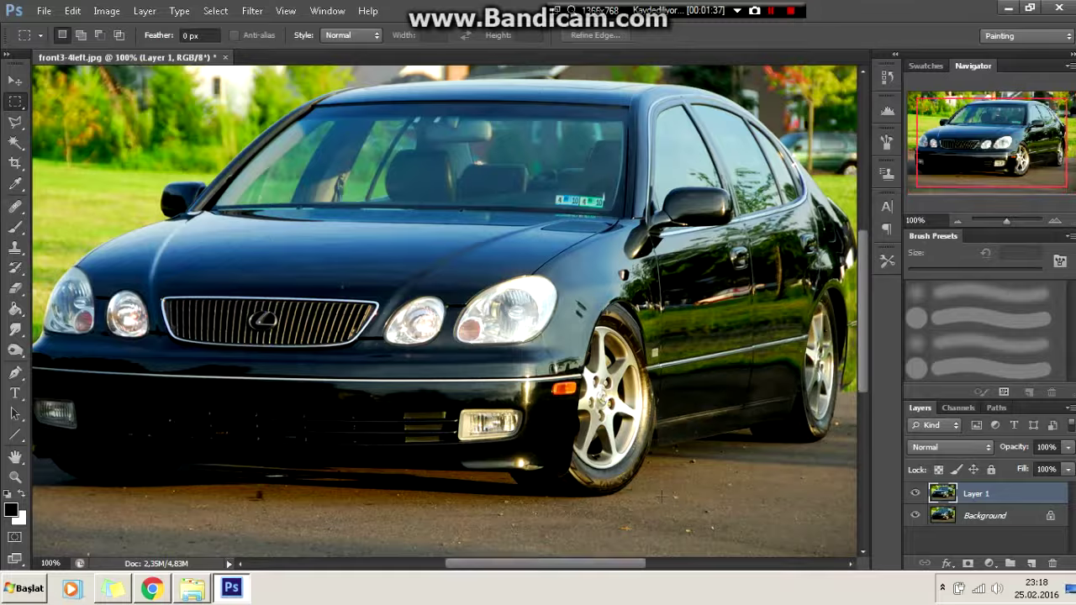
# - Make an elliptical selection fitted around the Lexus's front wheel
pyautogui.hotkey('ctrl', '+')
pyautogui.rightClick(15, 101)
pyautogui.click(108, 115)
pyautogui.moveTo(370, 475); pyautogui.dragTo(390, 555)
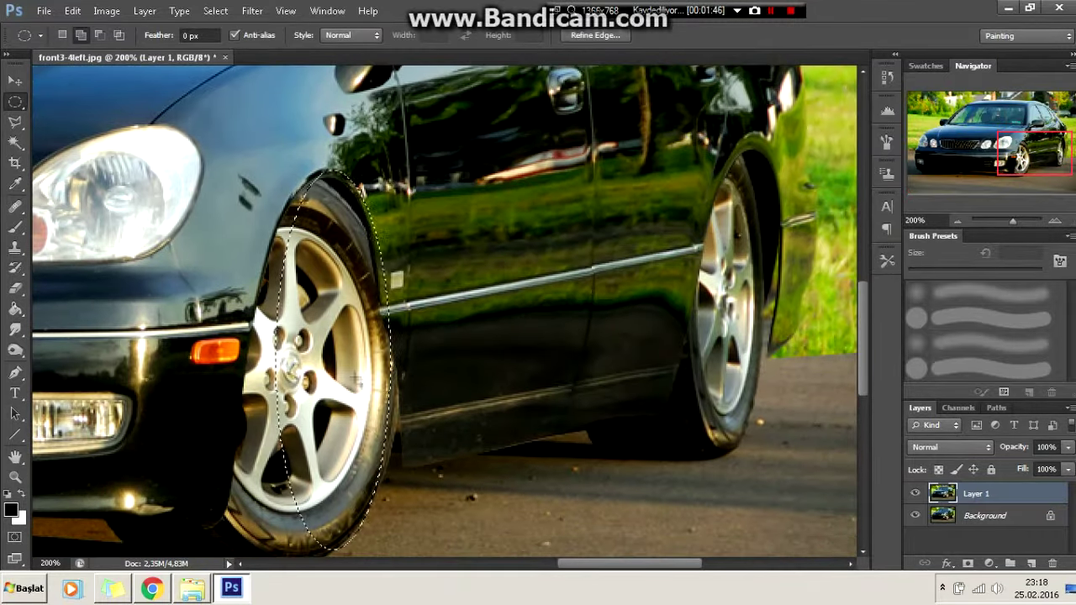
pyautogui.hotkey('ctrl', 't')
pyautogui.moveTo(390, 370); pyautogui.dragTo(400, 367)
pyautogui.moveTo(275, 366); pyautogui.dragTo(254, 367)
pyautogui.moveTo(400, 366); pyautogui.dragTo(393, 366)
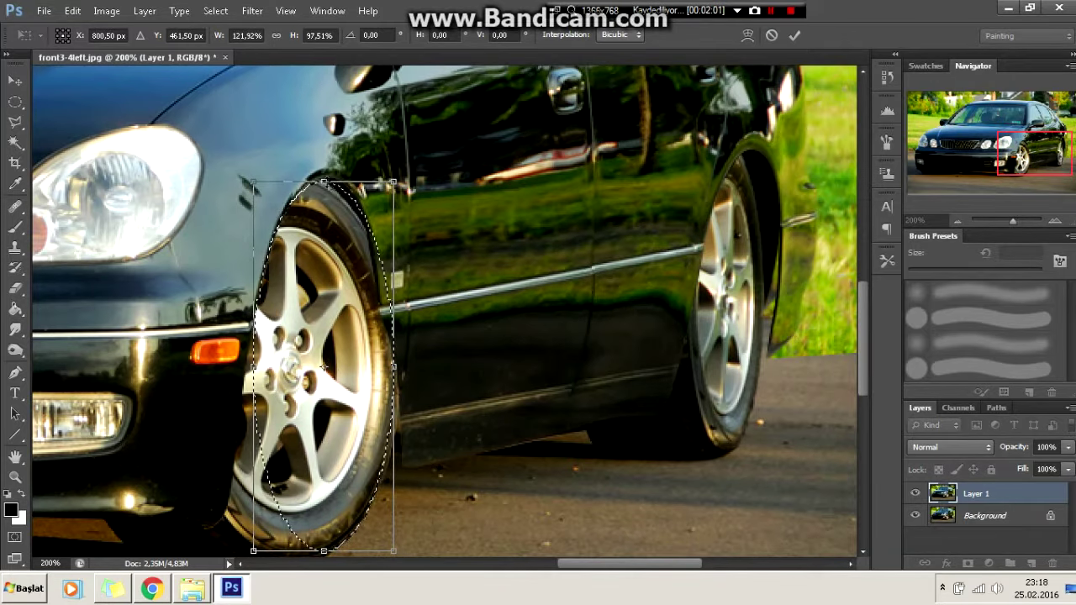
pyautogui.press('Return')
# - Paint the front wheel selection solid black and deselect it
pyautogui.scroll(2, 438, 243)
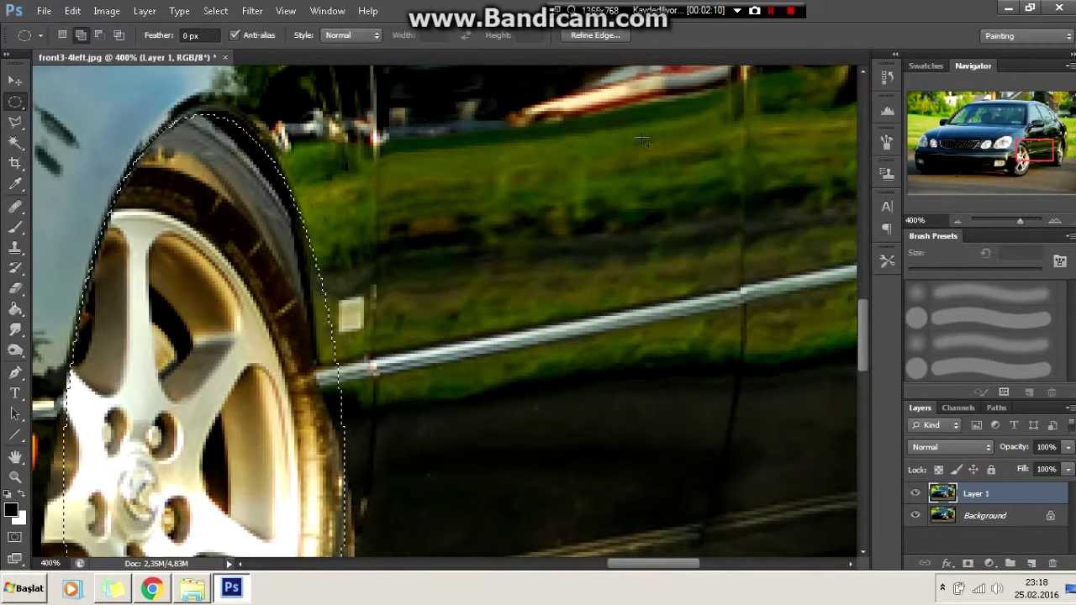
pyautogui.scroll(-1, 641, 139)
pyautogui.press('b')
pyautogui.moveTo(261, 185)
pyautogui.mouseDown()
pyautogui.moveTo(252, 471)
pyautogui.moveTo(210, 521)
pyautogui.mouseUp()
pyautogui.scroll(-1, 504, 336)
pyautogui.press('l')
pyautogui.rightClick(271, 202)
pyautogui.click(303, 212)
# - Make an elliptical selection around the rear wheel, widened and tilted to fit
pyautogui.moveTo(611, 563)
pyautogui.mouseDown()
pyautogui.moveTo(550, 576)
pyautogui.moveTo(746, 571)
pyautogui.mouseUp()
pyautogui.press('m')
pyautogui.rightClick(405, 516)
pyautogui.click(448, 427)
pyautogui.moveTo(392, 311); pyautogui.dragTo(416, 311)
pyautogui.moveTo(433, 80); pyautogui.dragTo(456, 87)
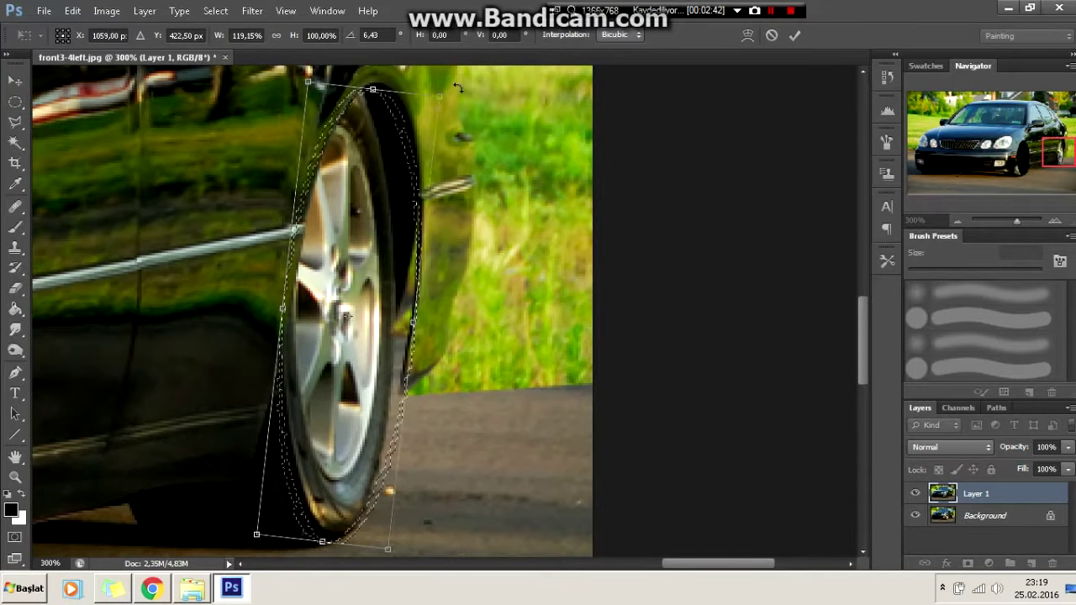
pyautogui.moveTo(282, 307); pyautogui.dragTo(288, 307)
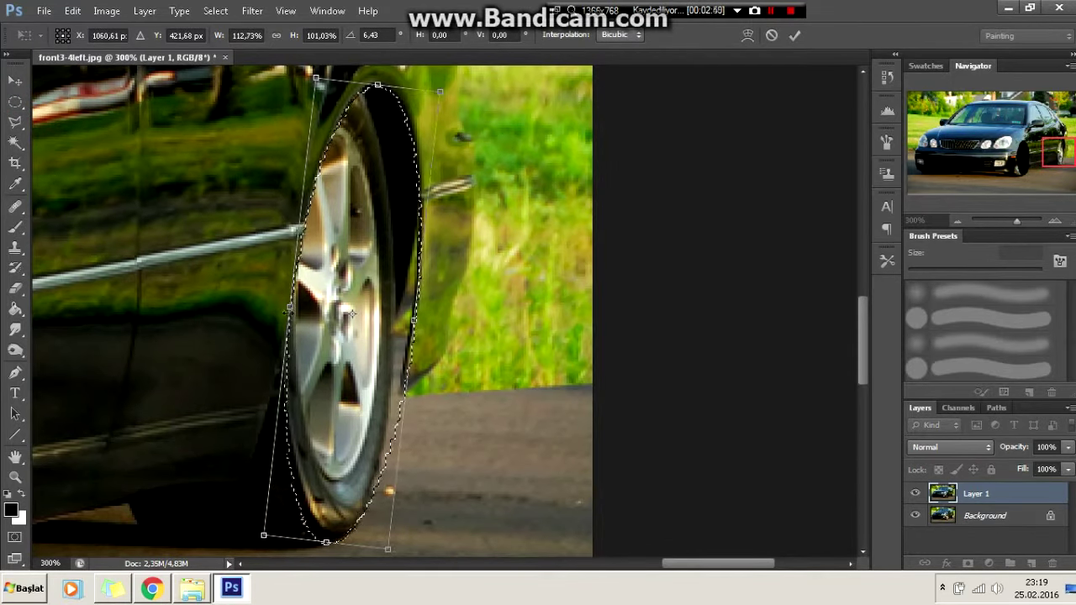
pyautogui.press('Return')
# - Paint the rear wheel selection solid black, deselect, and zoom out
pyautogui.press('b')
pyautogui.moveTo(370, 109); pyautogui.dragTo(320, 414)
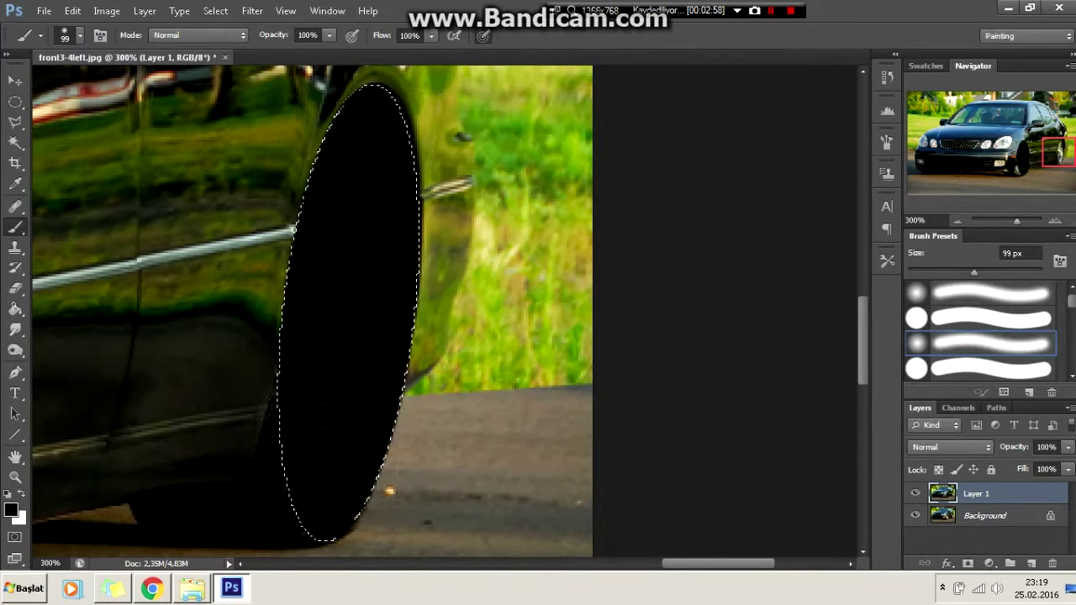
pyautogui.press('l')
pyautogui.hotkey('ctrl', 'd')
pyautogui.hotkey('ctrl', '-')
pyautogui.hotkey('ctrl', '-')
pyautogui.hotkey('ctrl', '-')
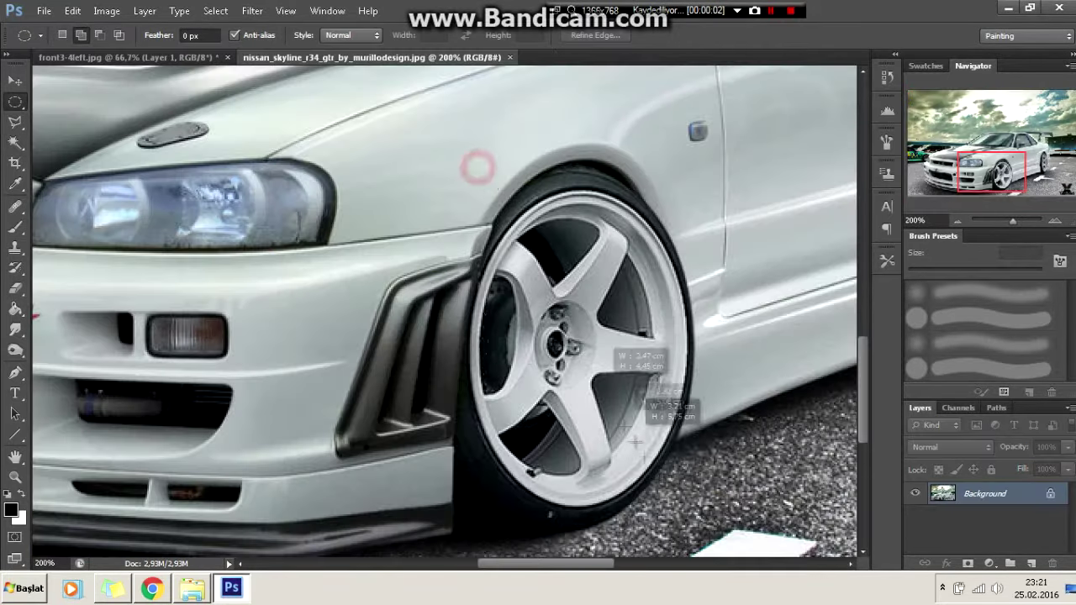
# - Select the Skyline's white five-spoke wheel with a fitted ellipse
pyautogui.moveTo(475, 165); pyautogui.dragTo(689, 525)
pyautogui.rightClick(618, 290)
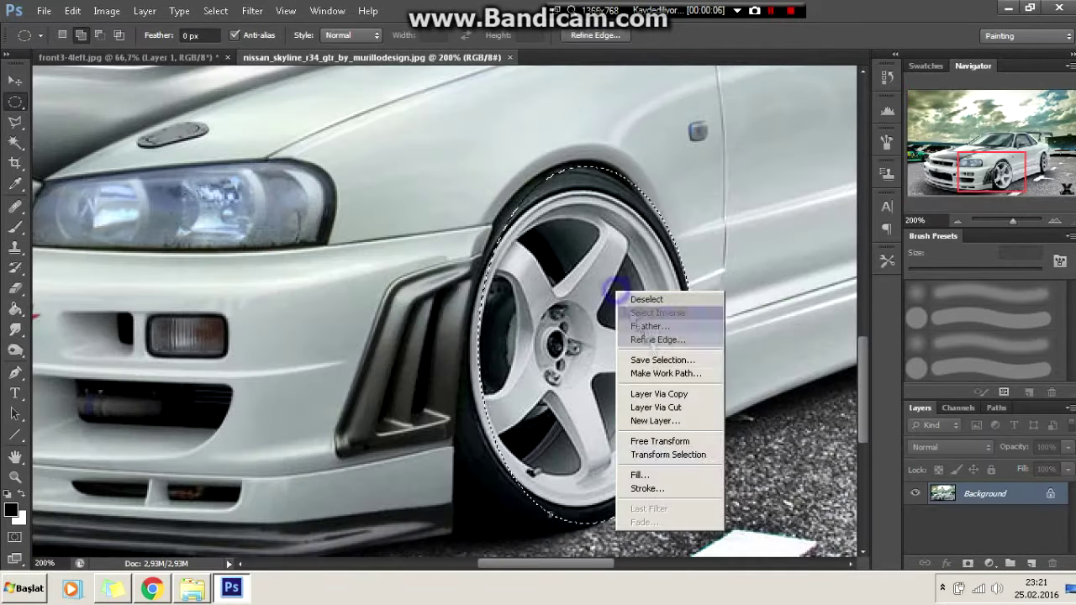
pyautogui.click(668, 453)
pyautogui.moveTo(476, 345); pyautogui.dragTo(468, 344)
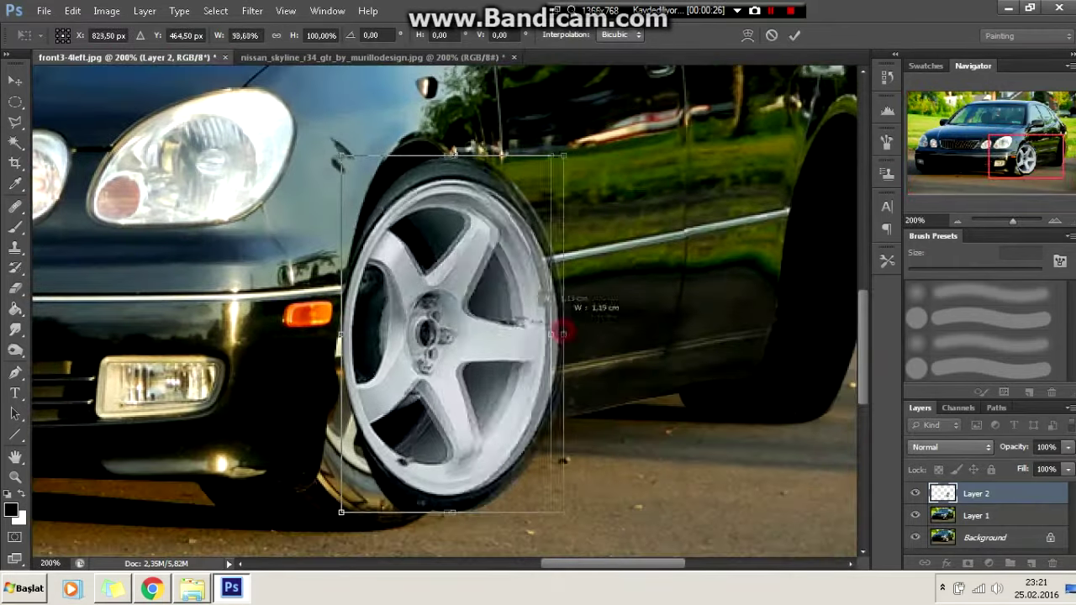
# - Scale the pasted Skyline wheel to fill the Lexus's front wheel arch
pyautogui.moveTo(569, 333); pyautogui.dragTo(492, 333)
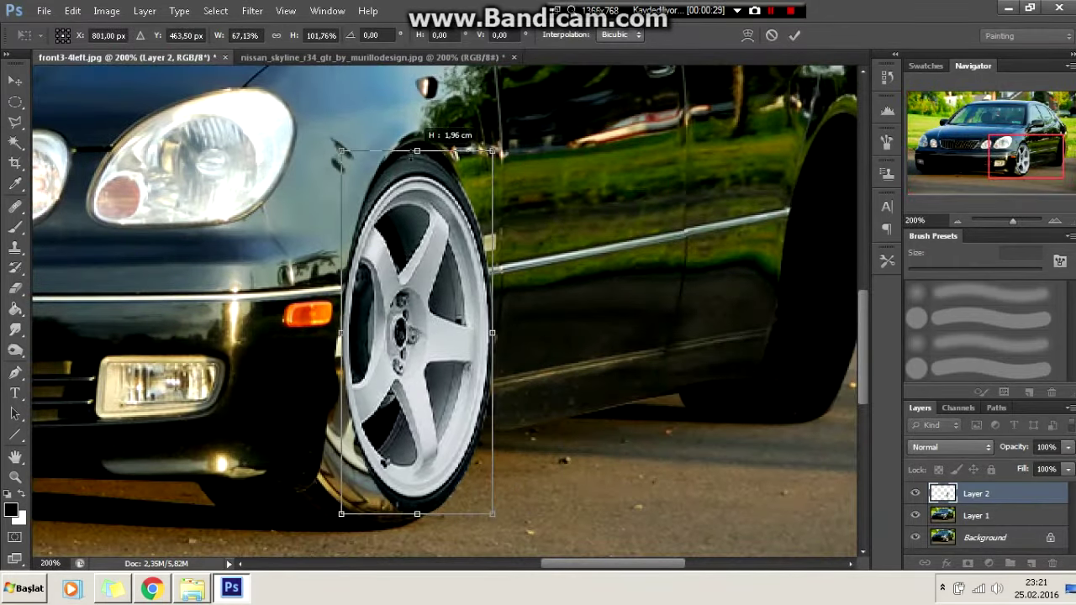
pyautogui.moveTo(341, 333); pyautogui.dragTo(277, 333)
pyautogui.moveTo(388, 513); pyautogui.dragTo(387, 530)
pyautogui.moveTo(278, 339); pyautogui.dragTo(283, 340)
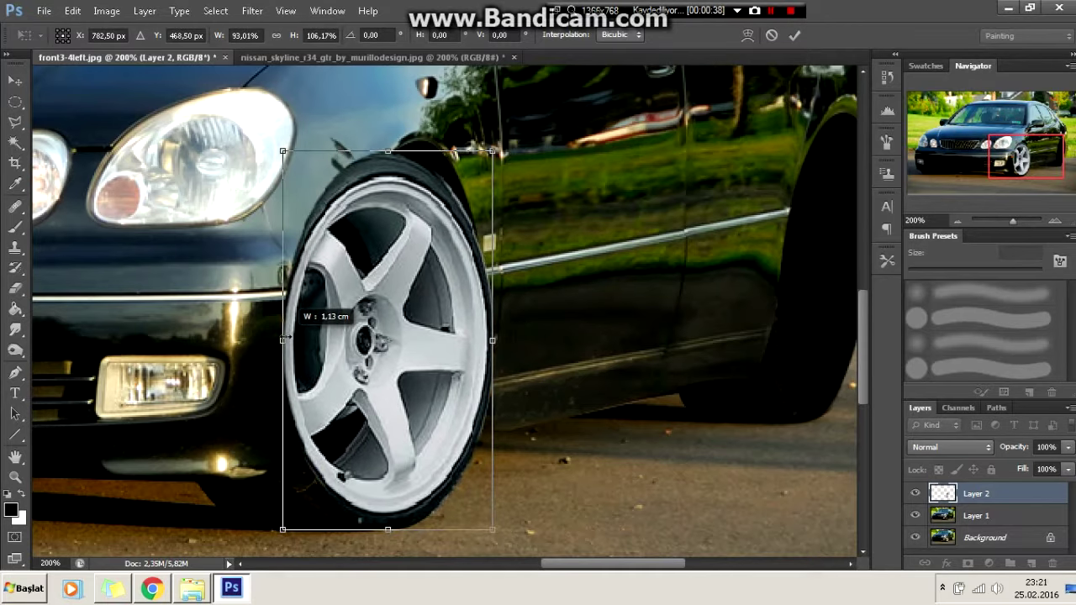
pyautogui.moveTo(387, 152); pyautogui.dragTo(389, 141)
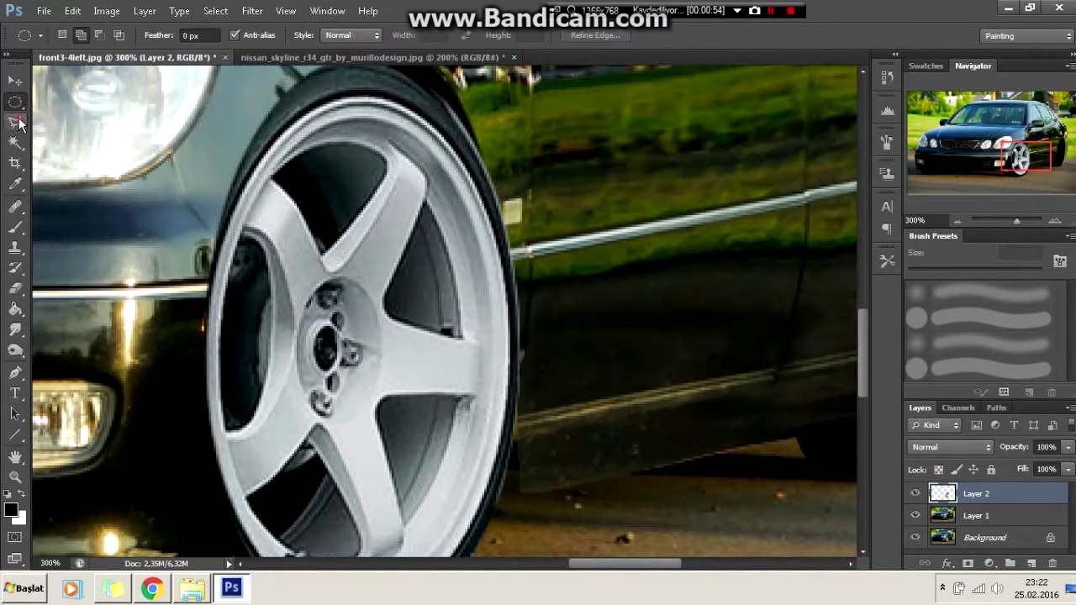
pyautogui.click(19, 123)
pyautogui.click(444, 110)
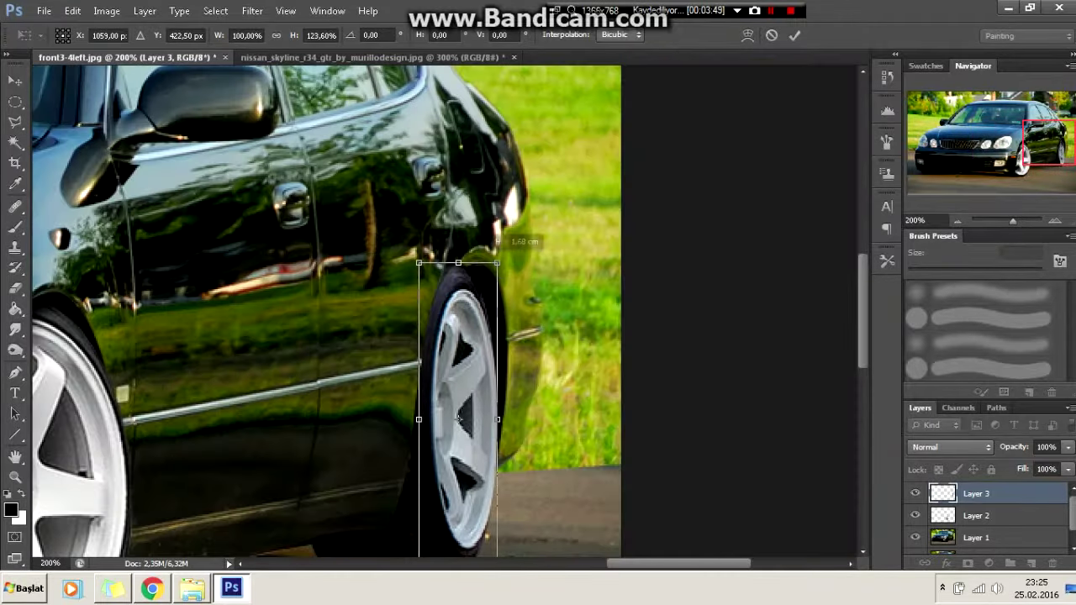
# - Tilt the Layer 3 wheel slightly to match the rear arch and commit it
pyautogui.moveTo(496, 270); pyautogui.dragTo(506, 269)
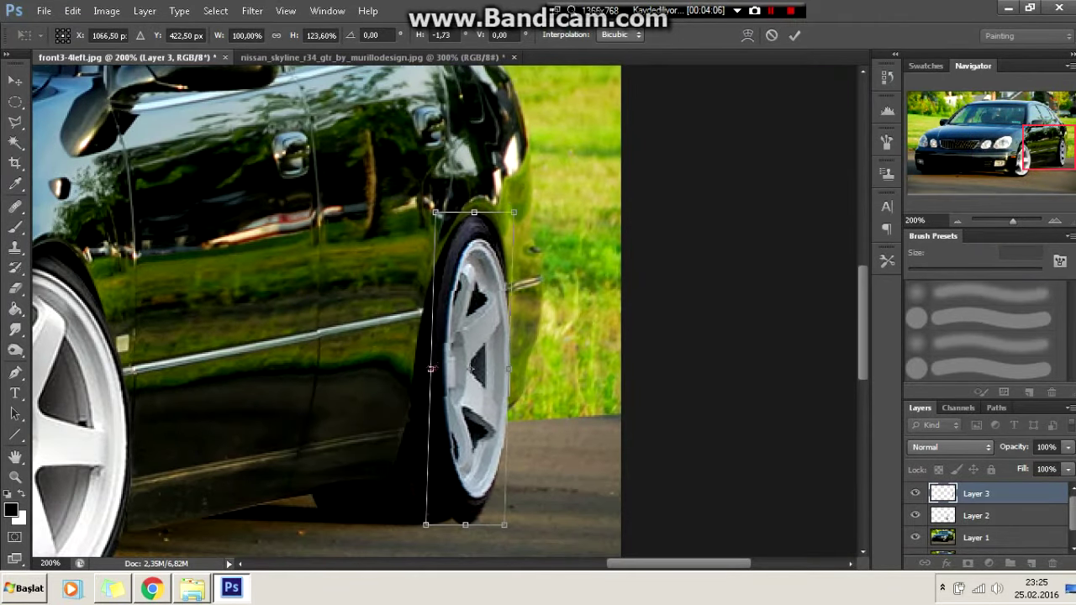
pyautogui.click(794, 36)
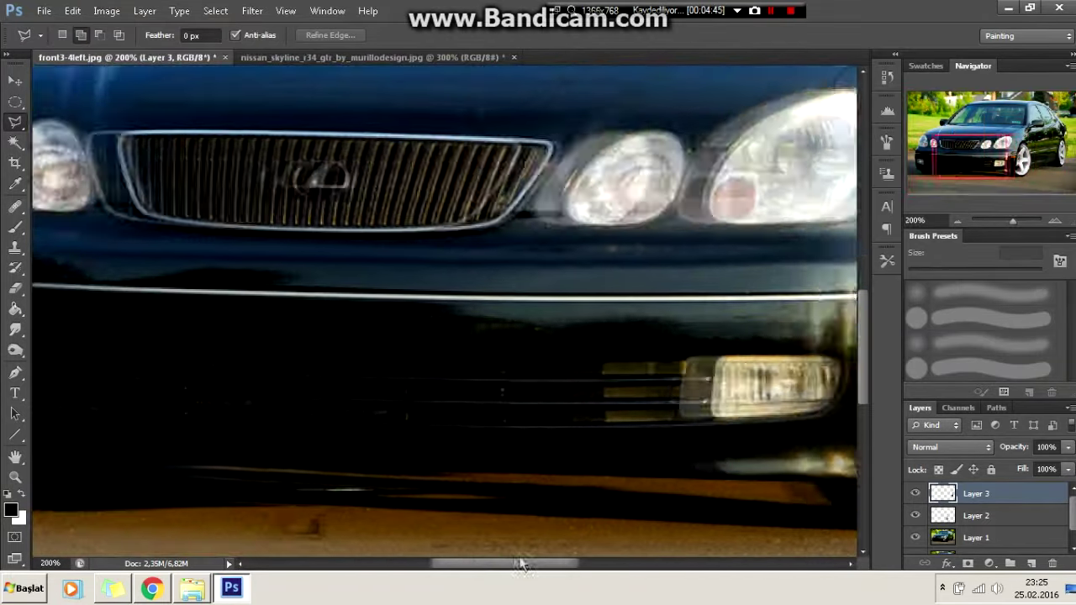
# - Colorize the selected fog lights on Layer 1 with Hue/Saturation: hue 45, saturation 65
pyautogui.click(994, 538)
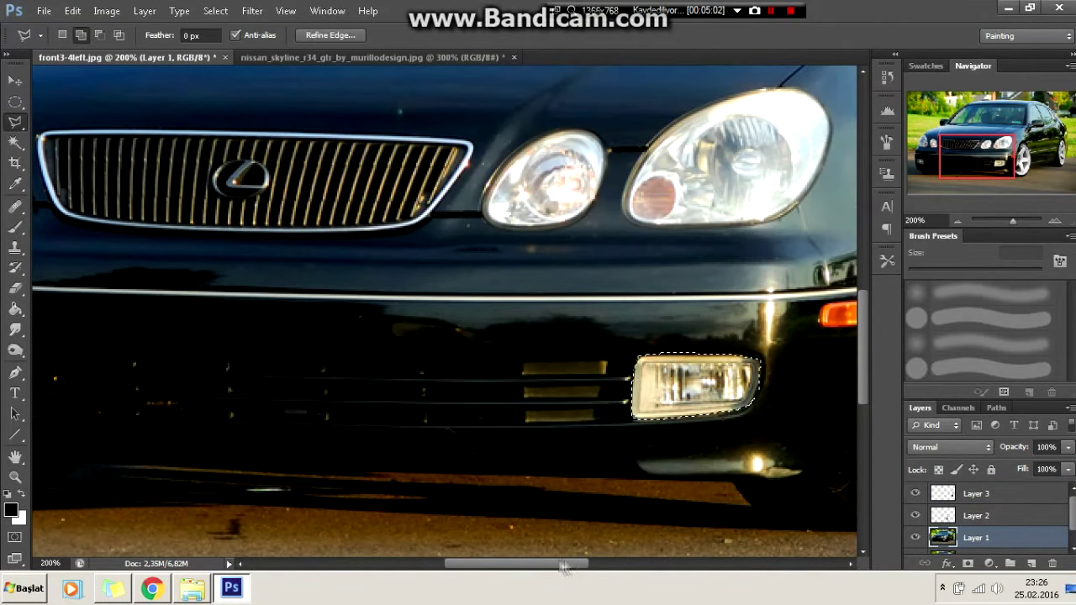
pyautogui.moveTo(591, 566); pyautogui.dragTo(487, 566)
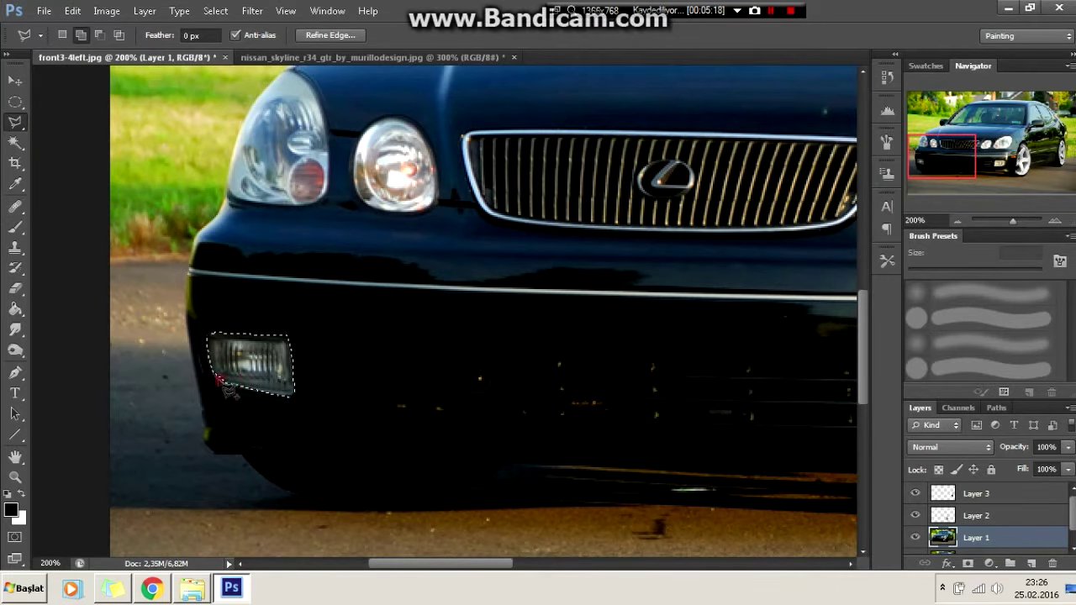
pyautogui.click(106, 10)
pyautogui.click(361, 117)
pyautogui.click(912, 274)
pyautogui.moveTo(671, 182); pyautogui.dragTo(694, 182)
pyautogui.moveTo(711, 222)
pyautogui.mouseDown()
pyautogui.moveTo(790, 236)
pyautogui.moveTo(778, 222)
pyautogui.mouseUp()
pyautogui.moveTo(695, 182); pyautogui.dragTo(685, 183)
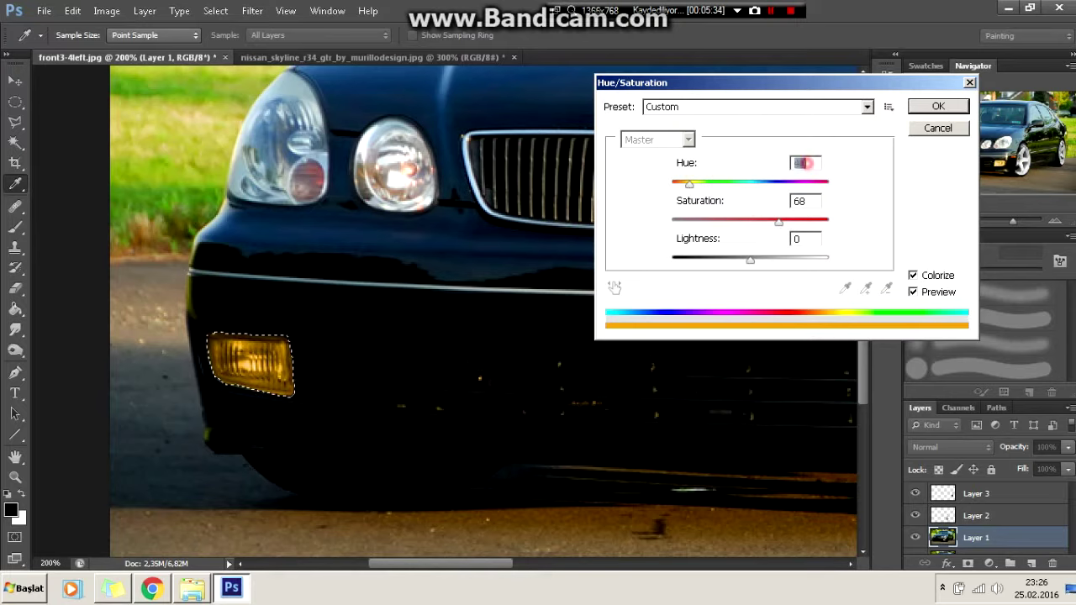
pyautogui.doubleClick(805, 163)
pyautogui.write('45')
pyautogui.doubleClick(800, 201)
pyautogui.write('50')
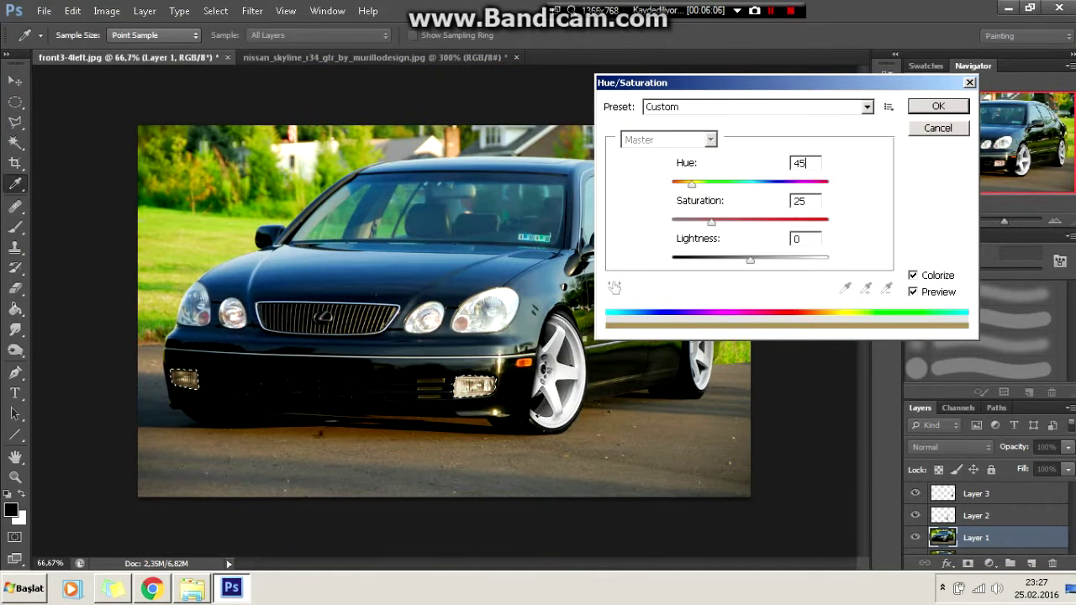
pyautogui.doubleClick(815, 201)
pyautogui.write('65')
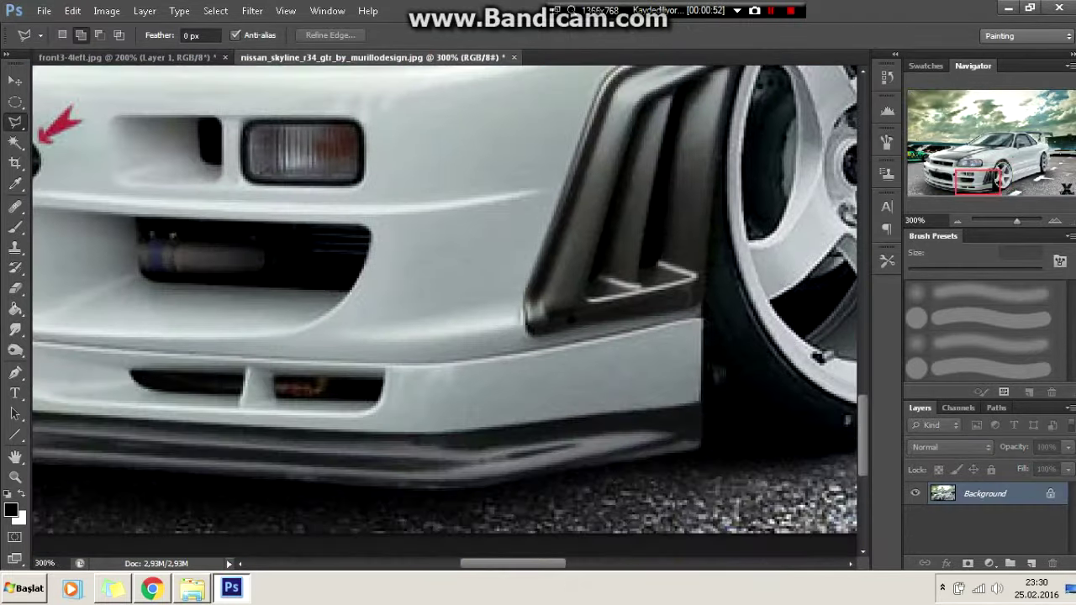
# - Extend the lasso outline along the Skyline's front lip
pyautogui.click(159, 473)
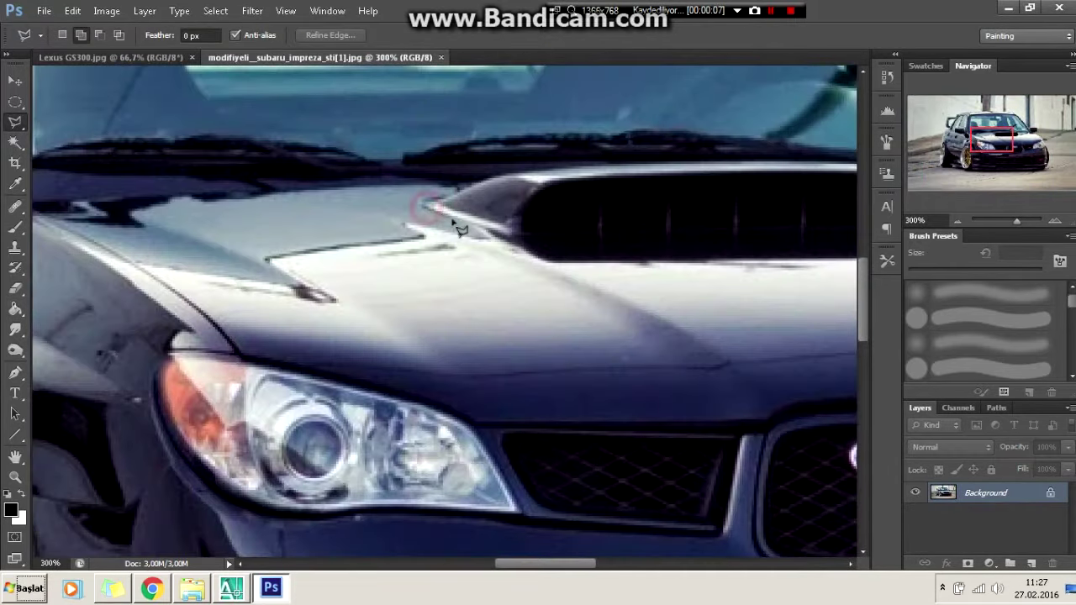
# - Position the hood scoop on the Lexus hood and commit its transform
pyautogui.hscroll(3, 622, 273)
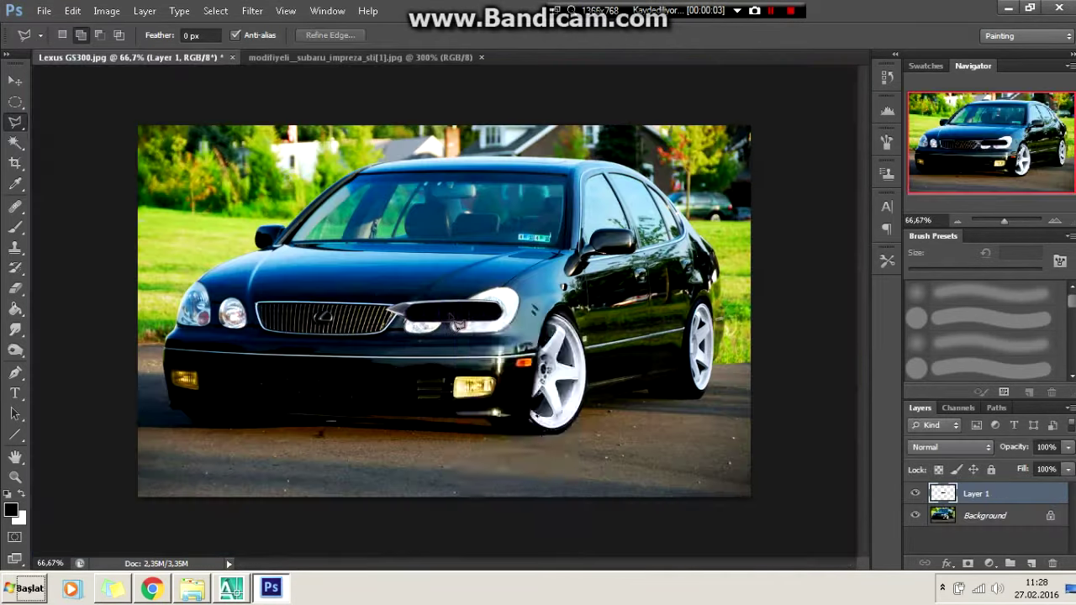
pyautogui.moveTo(380, 241)
pyautogui.mouseDown()
pyautogui.moveTo(370, 251)
pyautogui.moveTo(530, 251)
pyautogui.mouseUp()
pyautogui.hotkey('ctrl', '+')
pyautogui.hotkey('ctrl', '+')
pyautogui.click(794, 36)
pyautogui.click(106, 10)
pyautogui.press('Escape')
pyautogui.hotkey('ctrl', '1')
# - Nudge Layer 1's hood scoop into its final spot on the hood
pyautogui.hotkey('ctrl', '0')
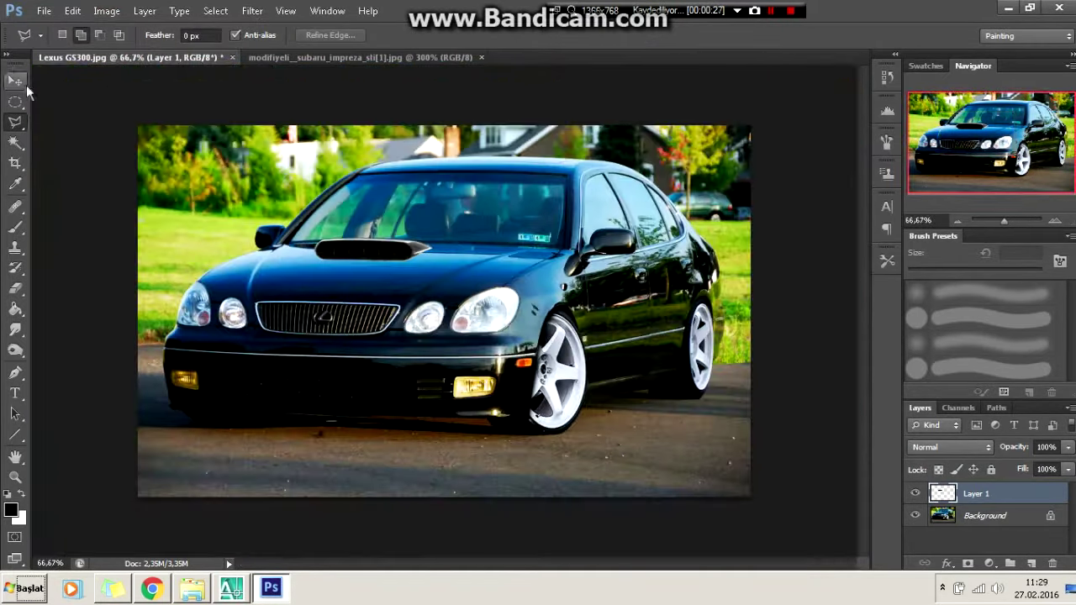
pyautogui.press('v')
pyautogui.moveTo(429, 294); pyautogui.dragTo(423, 309)
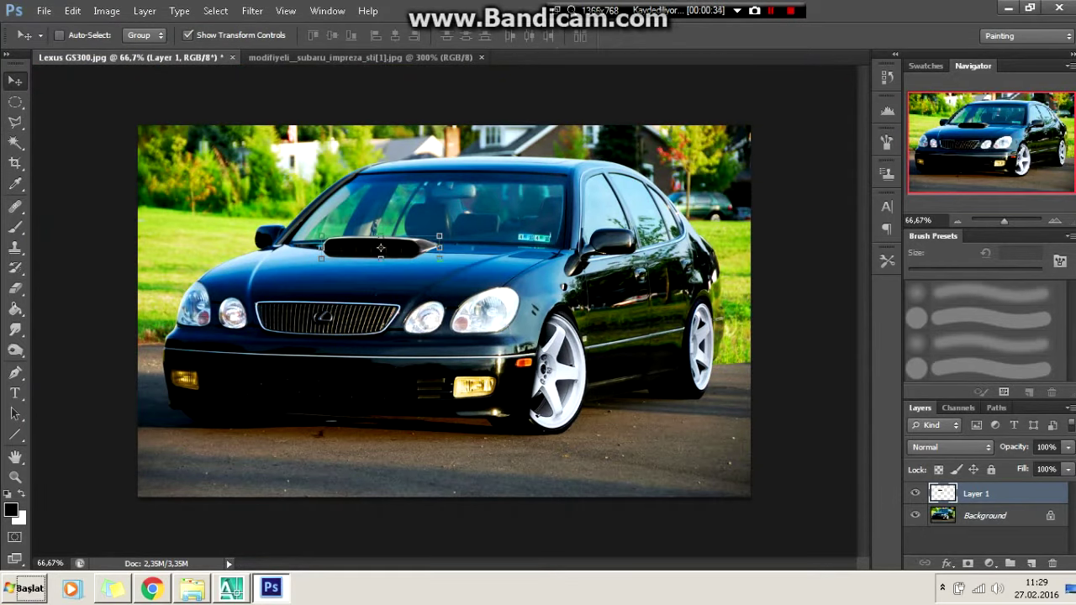
pyautogui.press('l')
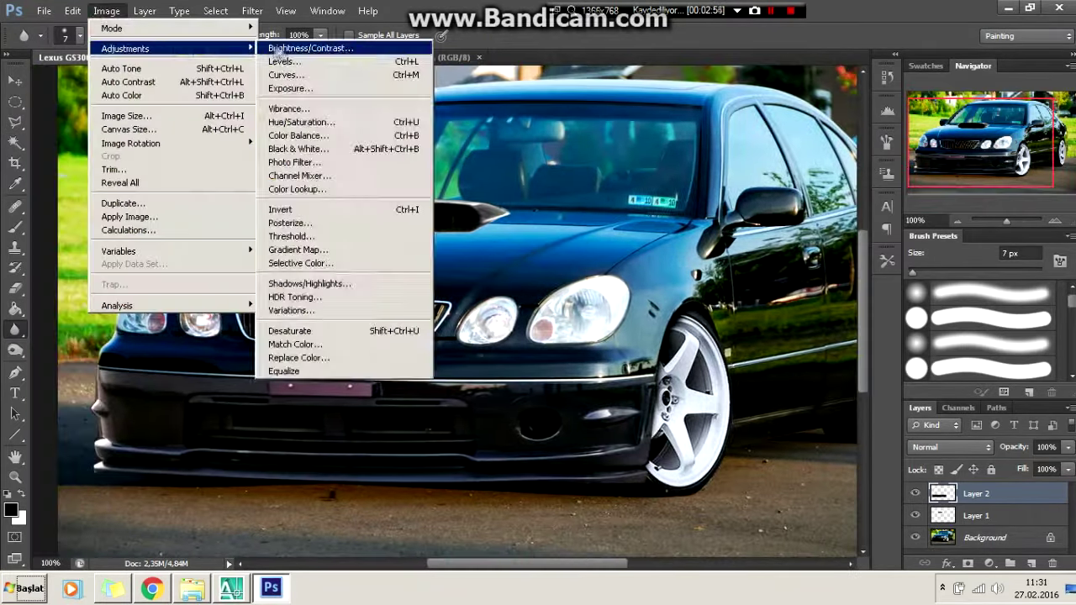
# - Darken the pasted Subaru bumper with Levels at midtone 0.83
pyautogui.click(284, 61)
pyautogui.moveTo(780, 338); pyautogui.dragTo(793, 338)
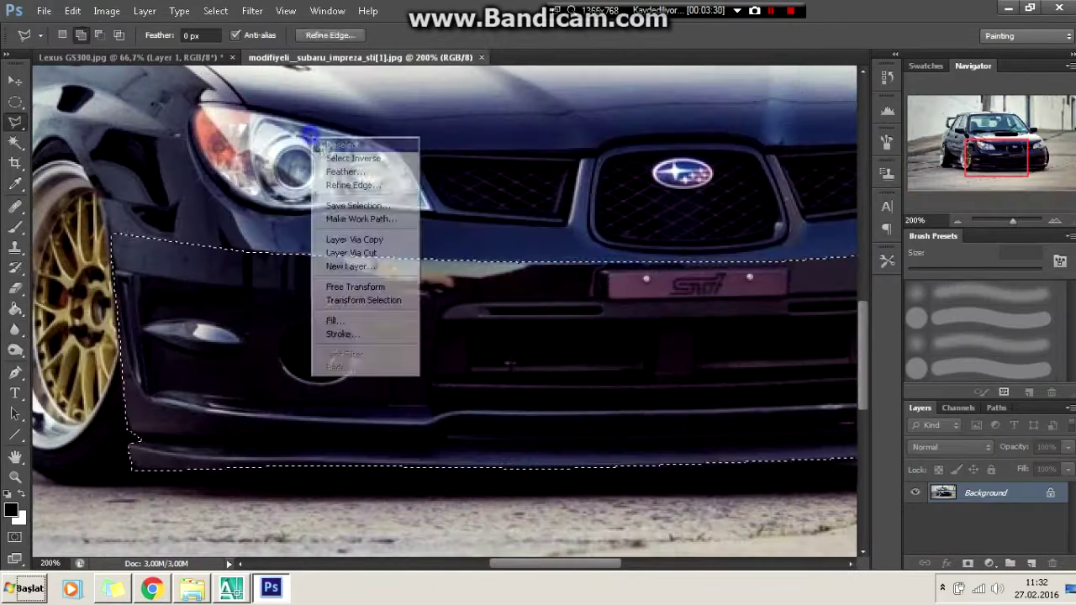
# - Skew and stretch the side skirt to follow the sill between the wheels
pyautogui.moveTo(519, 563); pyautogui.dragTo(435, 566)
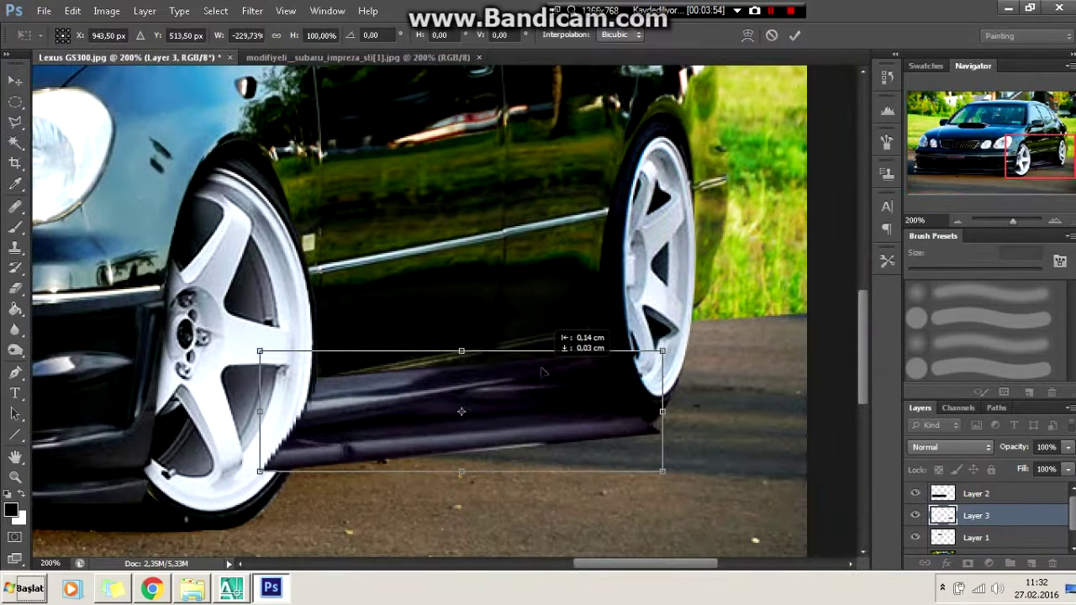
pyautogui.moveTo(662, 349); pyautogui.dragTo(618, 321)
pyautogui.moveTo(259, 409); pyautogui.dragTo(268, 407)
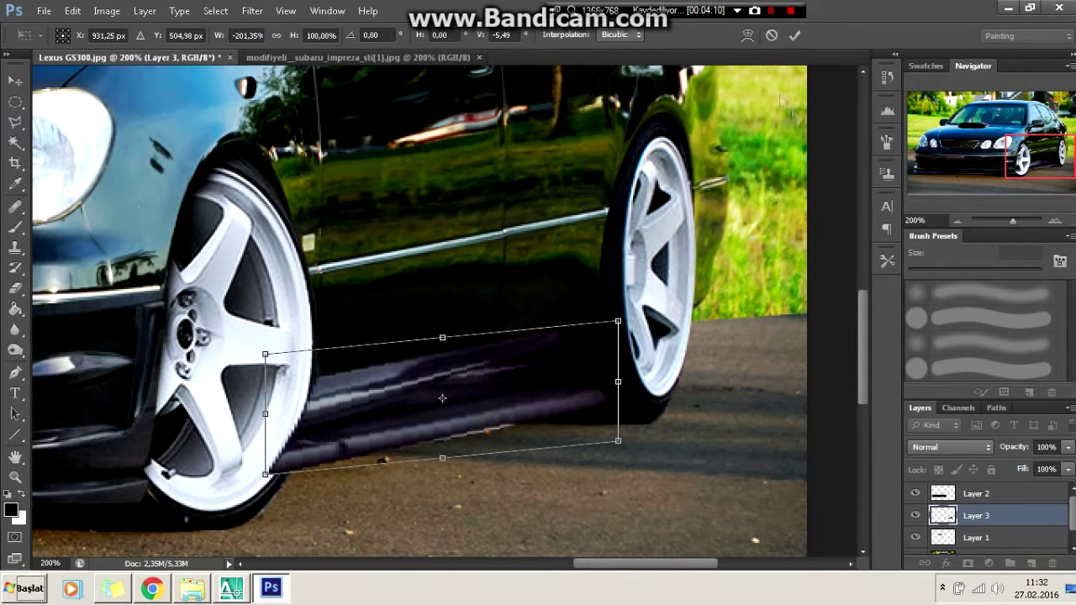
pyautogui.press('Return')
# - Darken the side skirt with Levels at midtone 0.82 and compare with the layer hidden
pyautogui.press('l')
pyautogui.click(107, 11)
pyautogui.hotkey('ctrl', 'l')
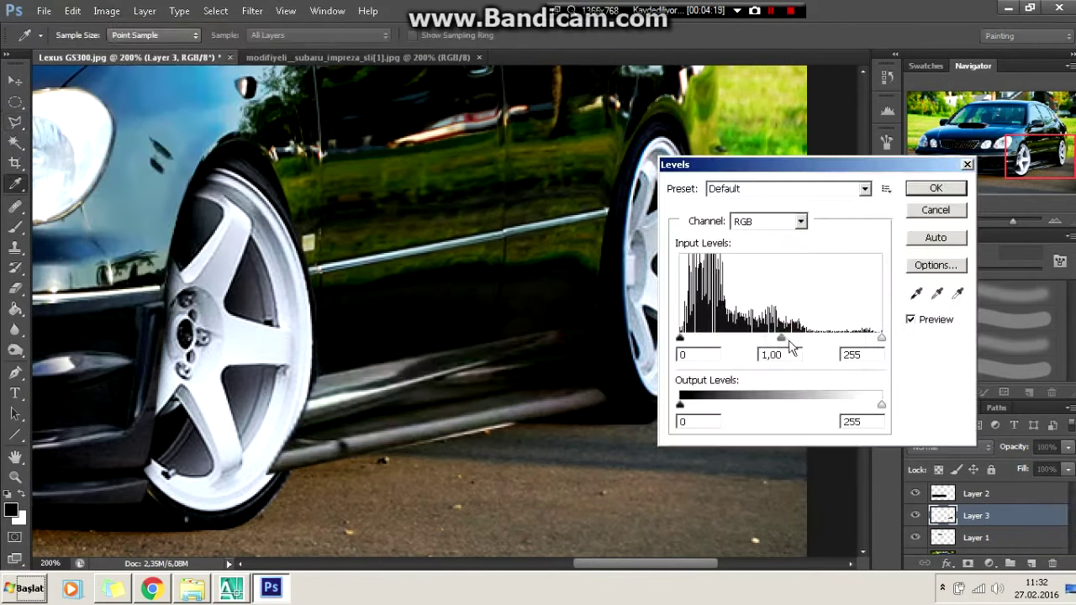
pyautogui.moveTo(779, 338); pyautogui.dragTo(794, 345)
pyautogui.press('Return')
pyautogui.click(916, 516)
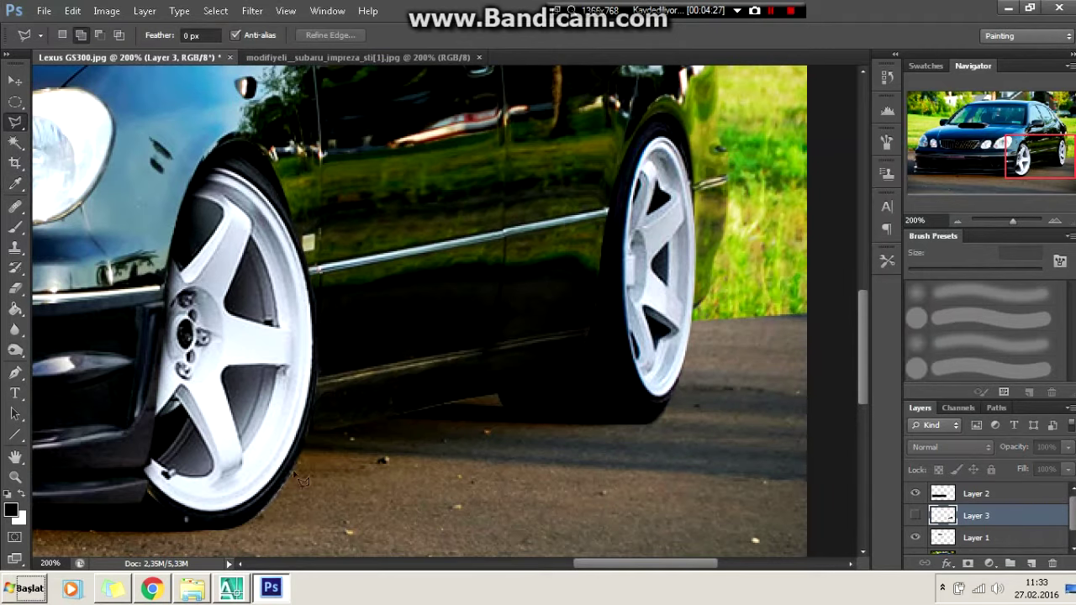
pyautogui.hotkey('ctrl', 'z')
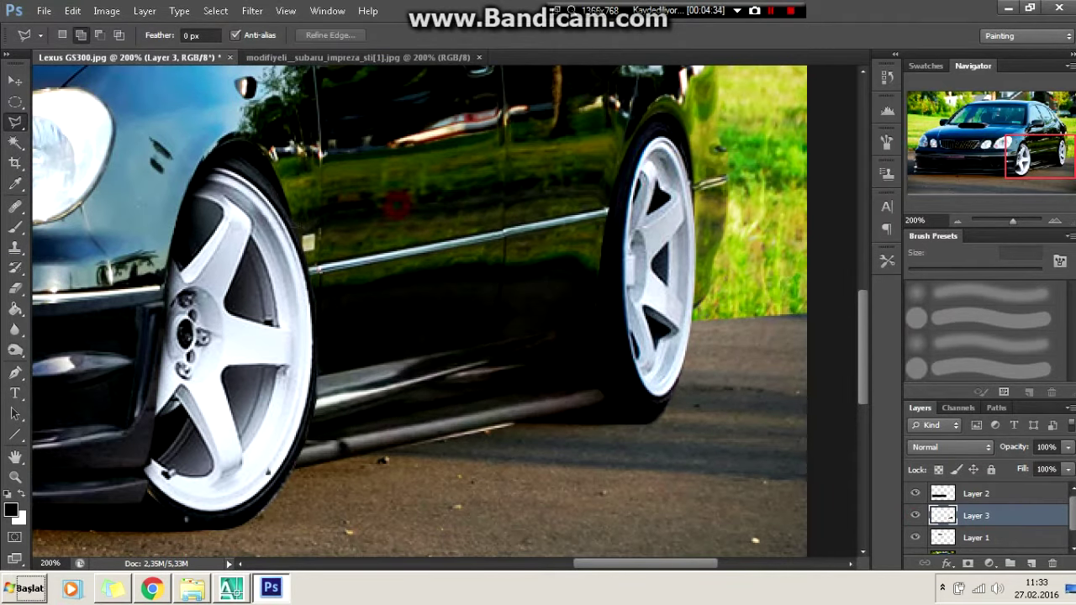
pyautogui.press('e')
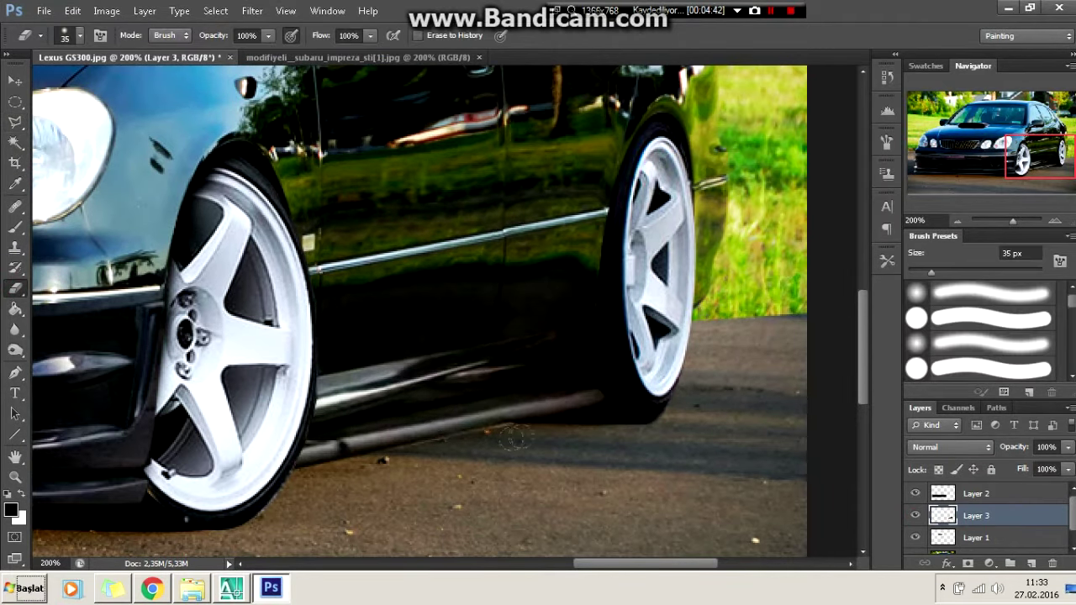
# - Copy the Subaru's projector headlight and paste it into the Lexus photo
pyautogui.hotkey('ctrl', '-')
pyautogui.hotkey('ctrl', '-')
pyautogui.hotkey('ctrl', '-')
pyautogui.hotkey('ctrl', '+')
pyautogui.click(261, 63)
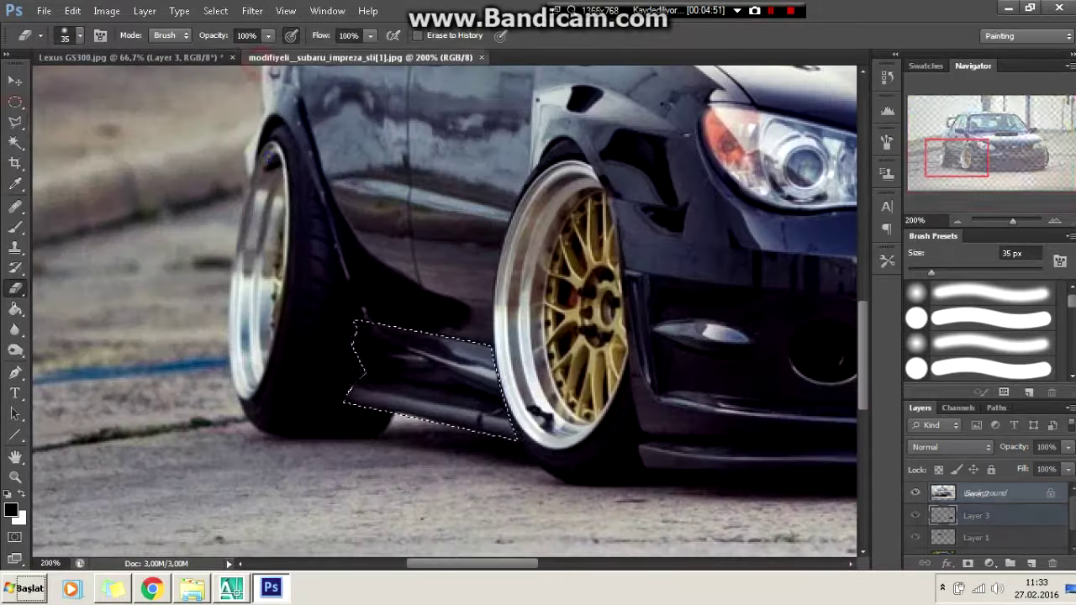
pyautogui.moveTo(410, 571); pyautogui.dragTo(494, 571)
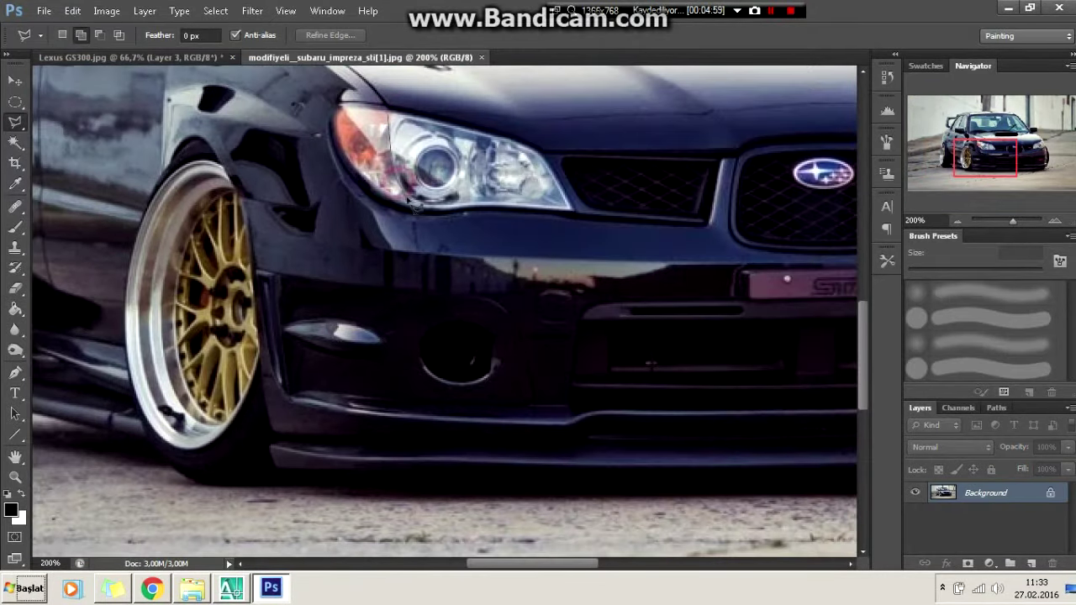
pyautogui.moveTo(542, 172); pyautogui.dragTo(538, 168)
pyautogui.hotkey('ctrl', 'c')
pyautogui.click(227, 57)
pyautogui.hotkey('ctrl', 'v')
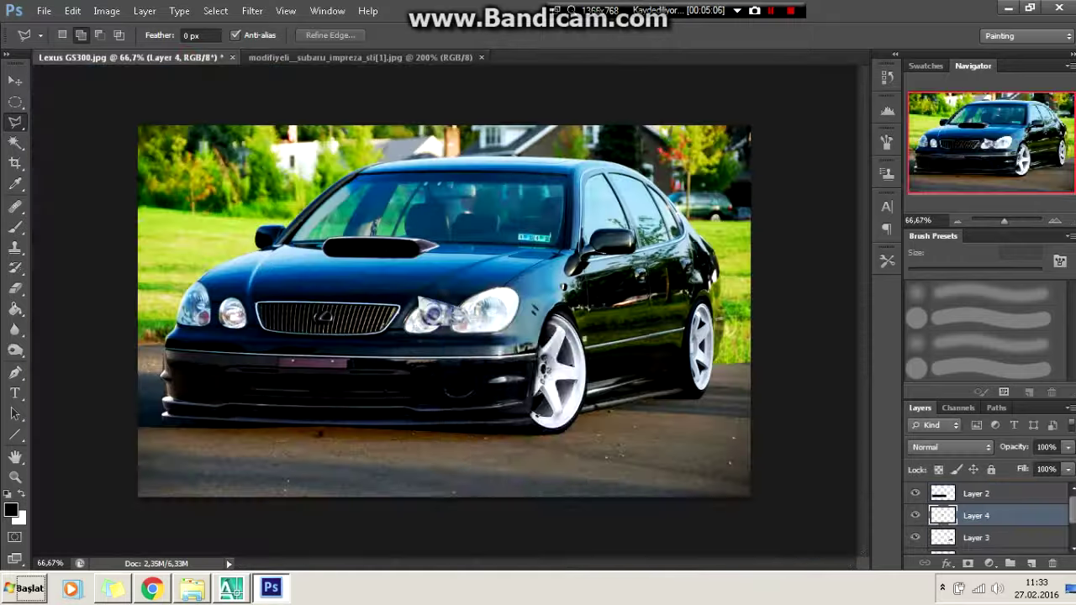
# - Enlarge and warp the pasted headlight to fit the Lexus's right headlight housing
pyautogui.hotkey('ctrl', 't')
pyautogui.hotkey('ctrl', '+')
pyautogui.hotkey('ctrl', '+')
pyautogui.moveTo(568, 372); pyautogui.dragTo(564, 379)
pyautogui.click(747, 35)
pyautogui.moveTo(477, 374); pyautogui.dragTo(482, 382)
pyautogui.moveTo(588, 252); pyautogui.dragTo(582, 242)
pyautogui.moveTo(654, 375); pyautogui.dragTo(654, 364)
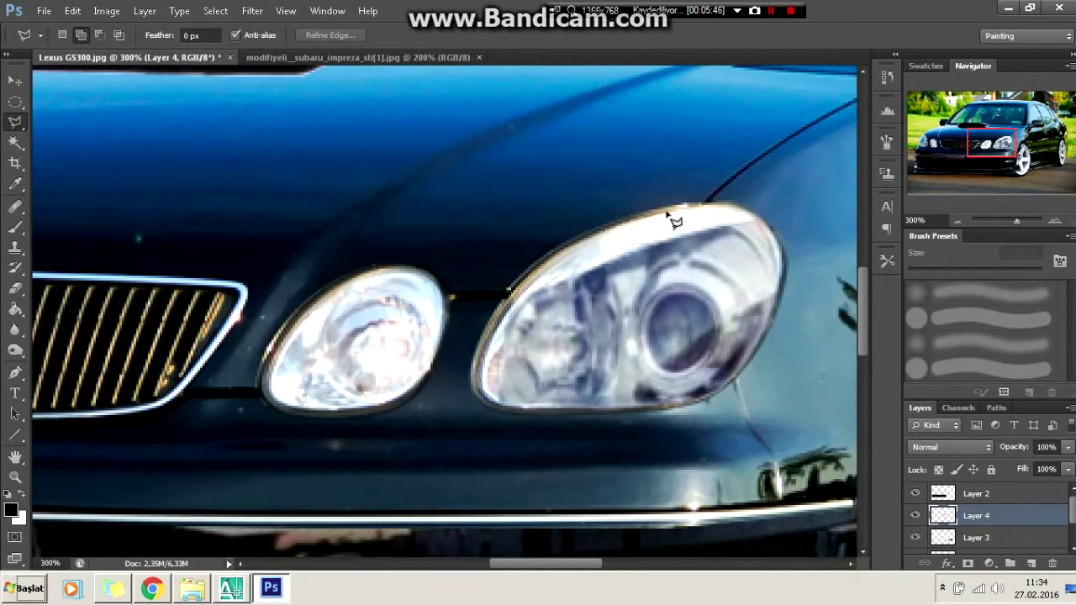
# - Select and paint the headlight's top band darker
pyautogui.click(531, 312)
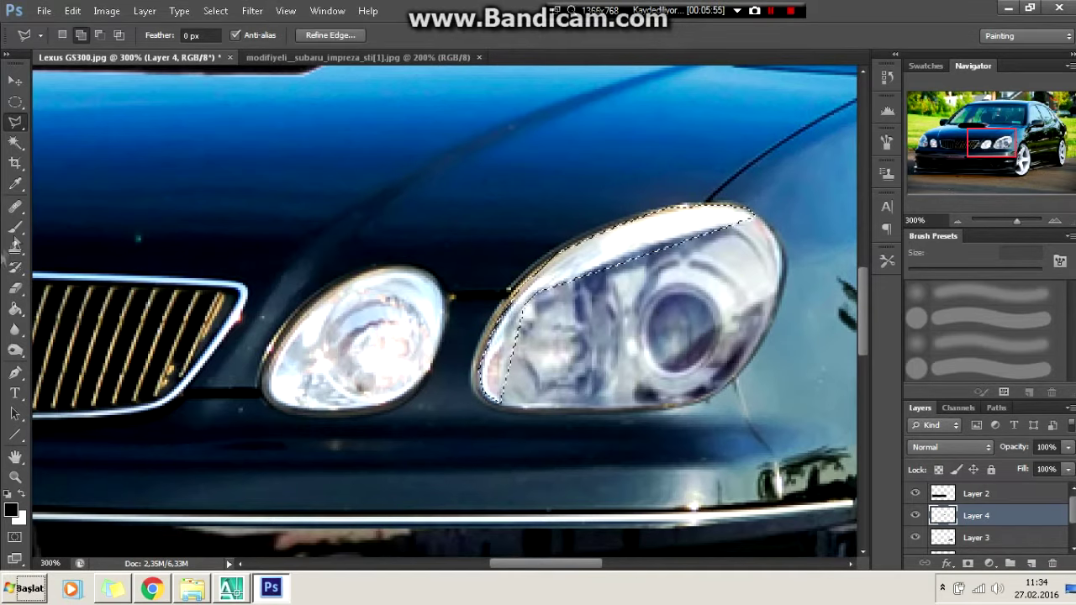
pyautogui.press('b')
pyautogui.moveTo(538, 277); pyautogui.dragTo(739, 221)
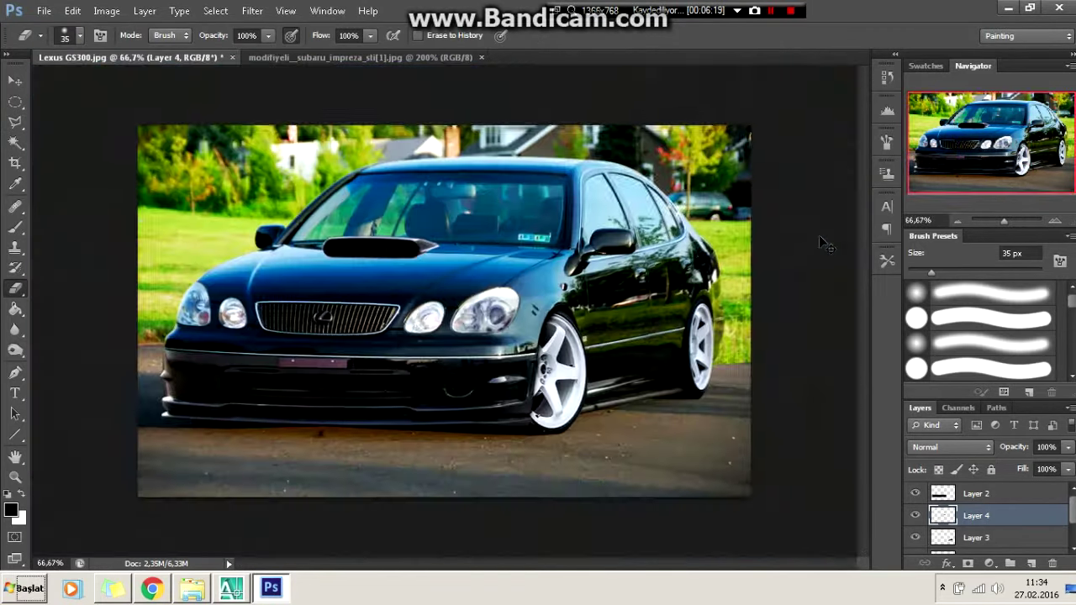
pyautogui.press('e')
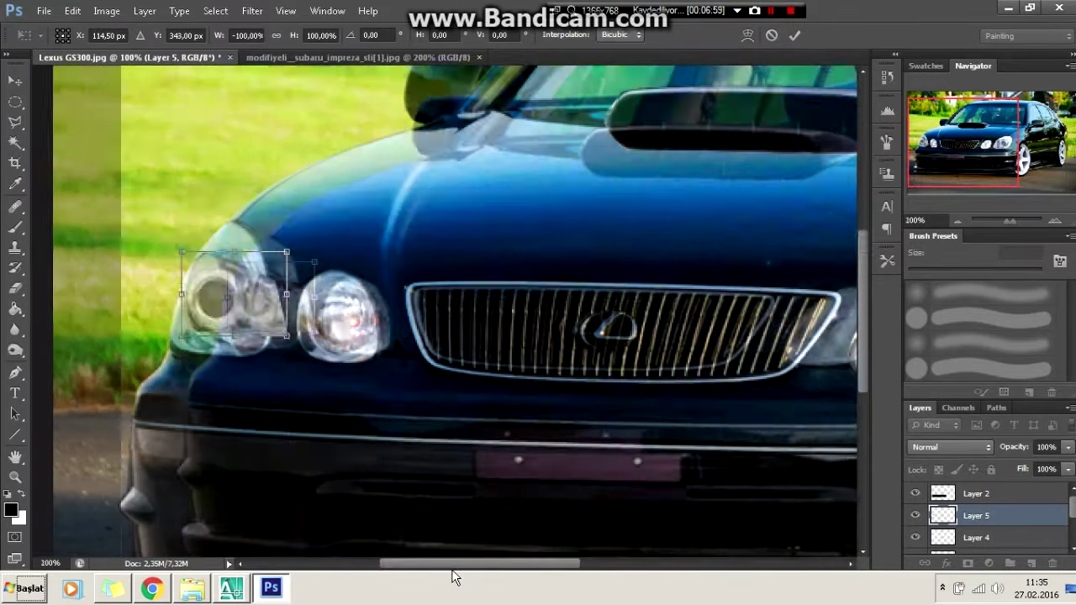
# - Commit the Layer 5 headlight, erase its overhanging right edge, and review the whole photo
pyautogui.click(795, 35)
pyautogui.press('e')
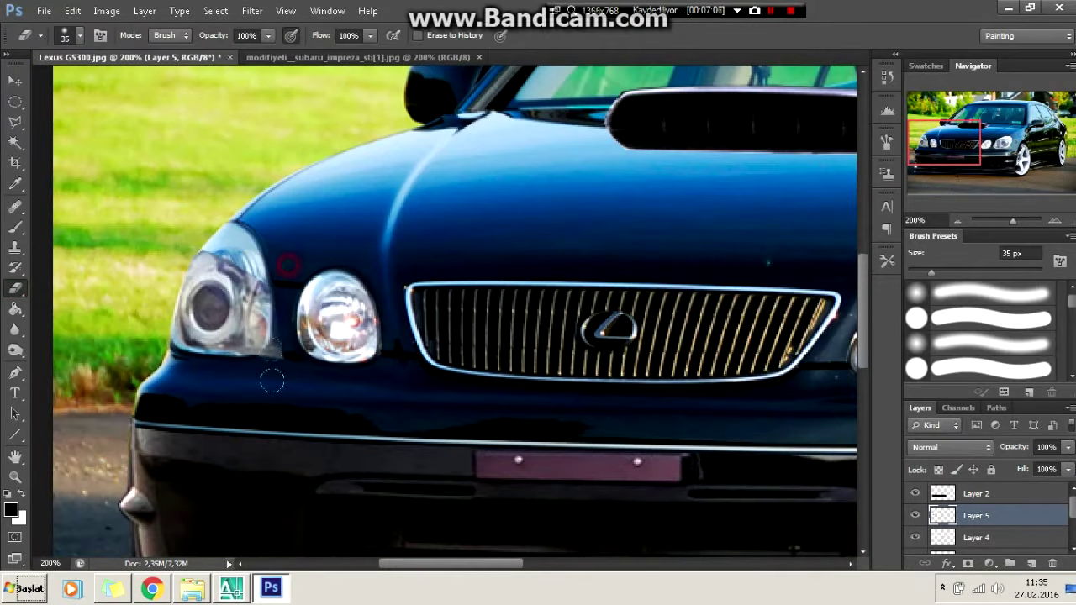
pyautogui.moveTo(252, 336); pyautogui.dragTo(279, 267)
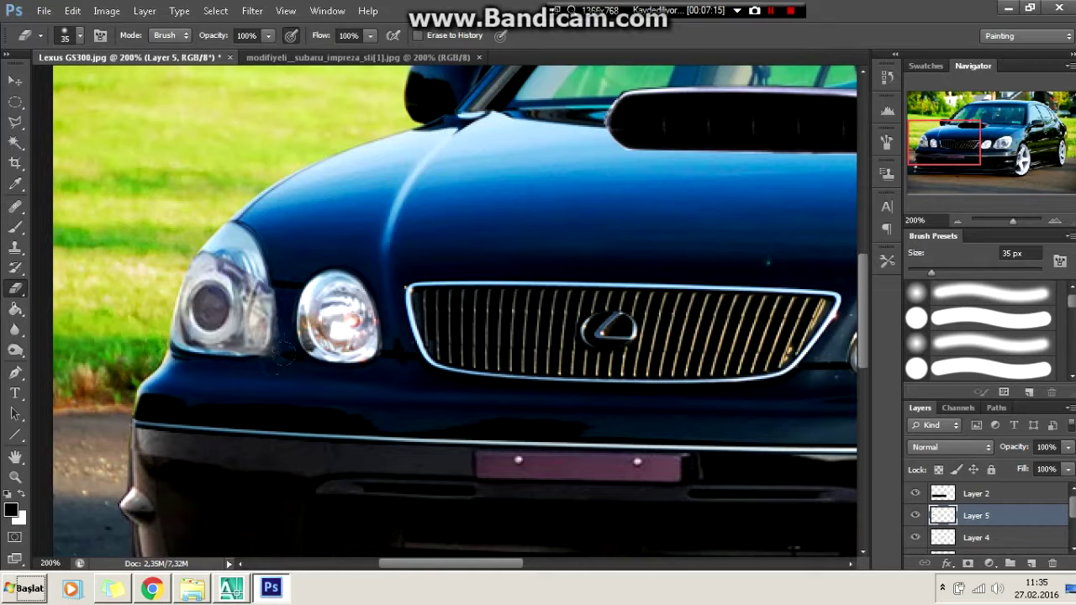
pyautogui.press('l')
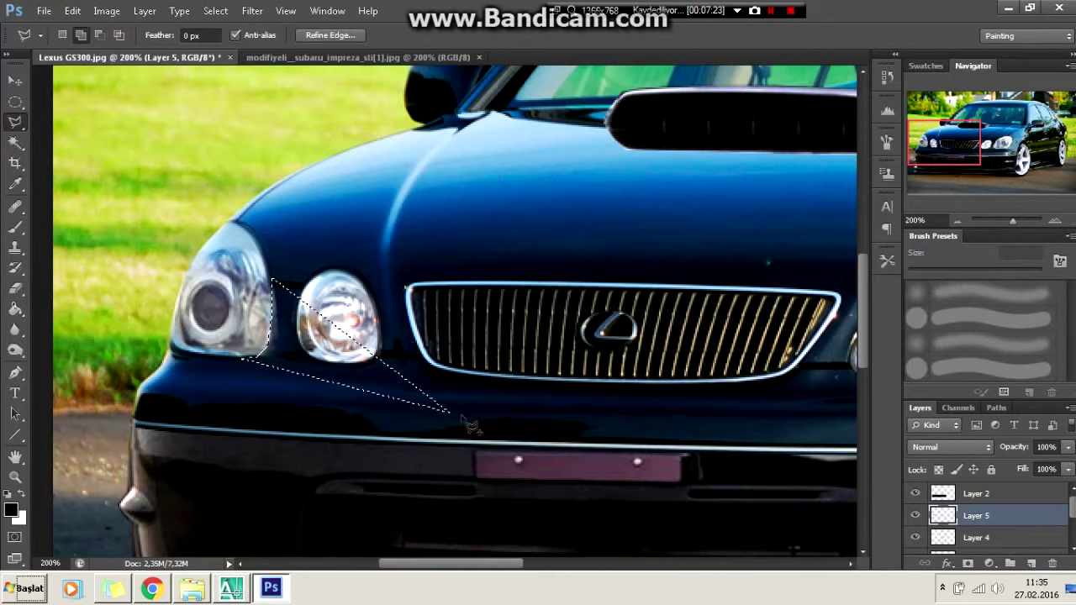
pyautogui.hotkey('ctrl', '0')
pyautogui.hotkey('ctrl', '1')
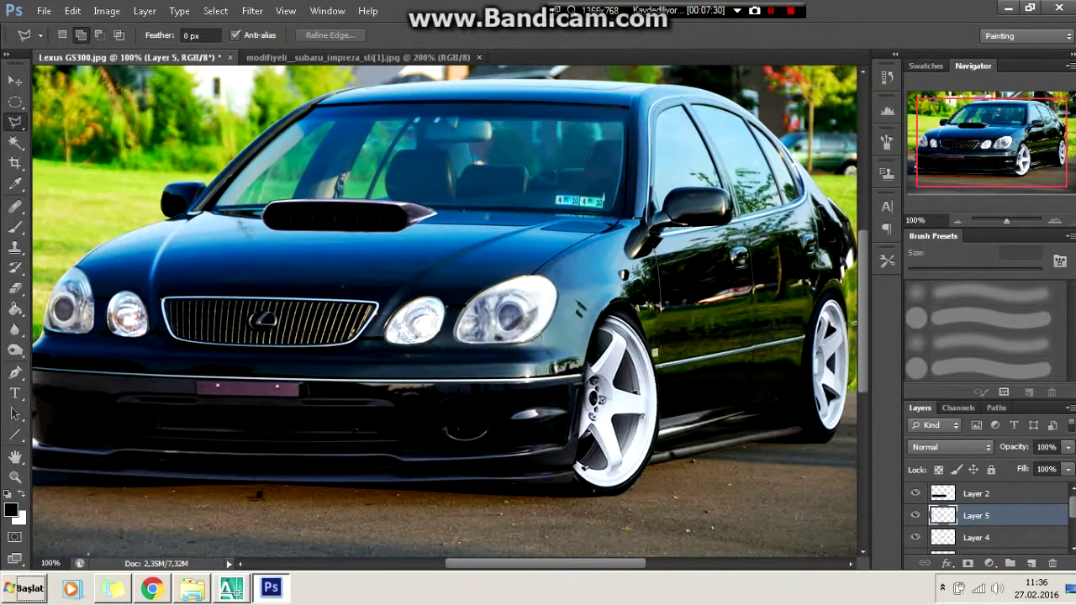
pyautogui.hotkey('ctrl', '-')
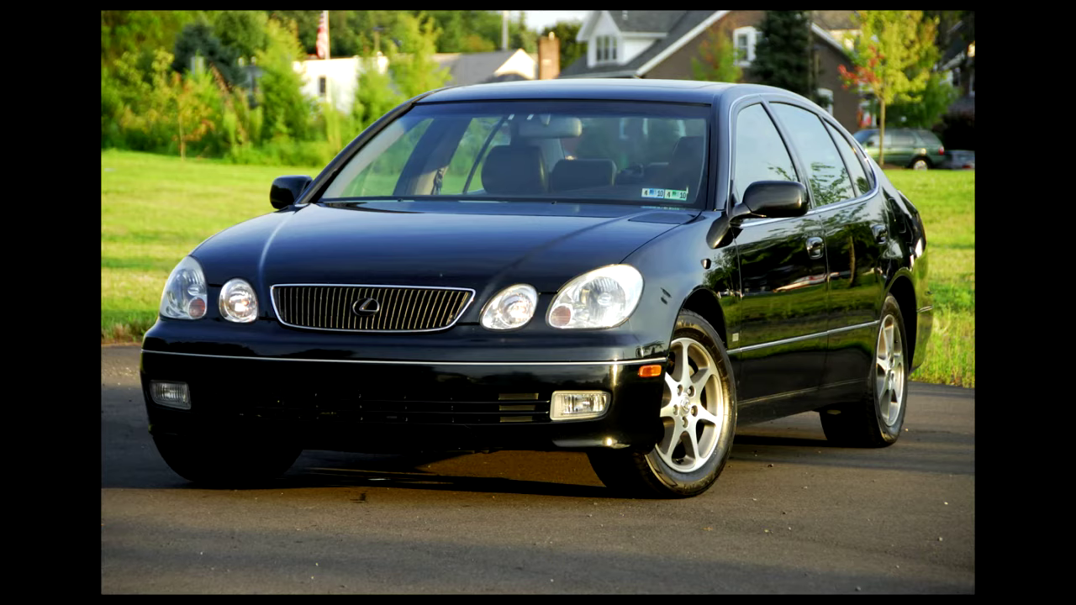